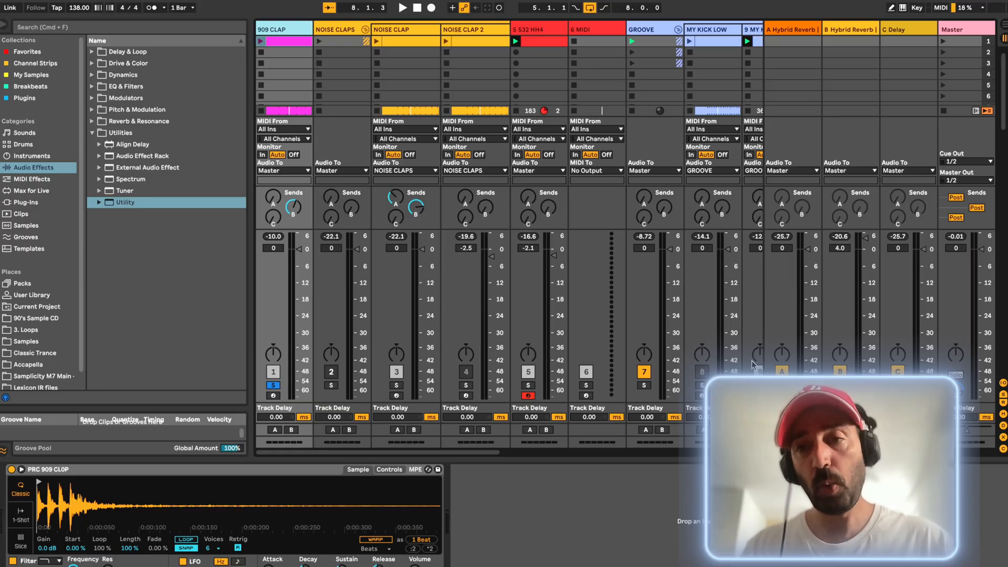
- Switch off return track B and audition the soloed 909 CLAP without its reverb
click(840, 372)
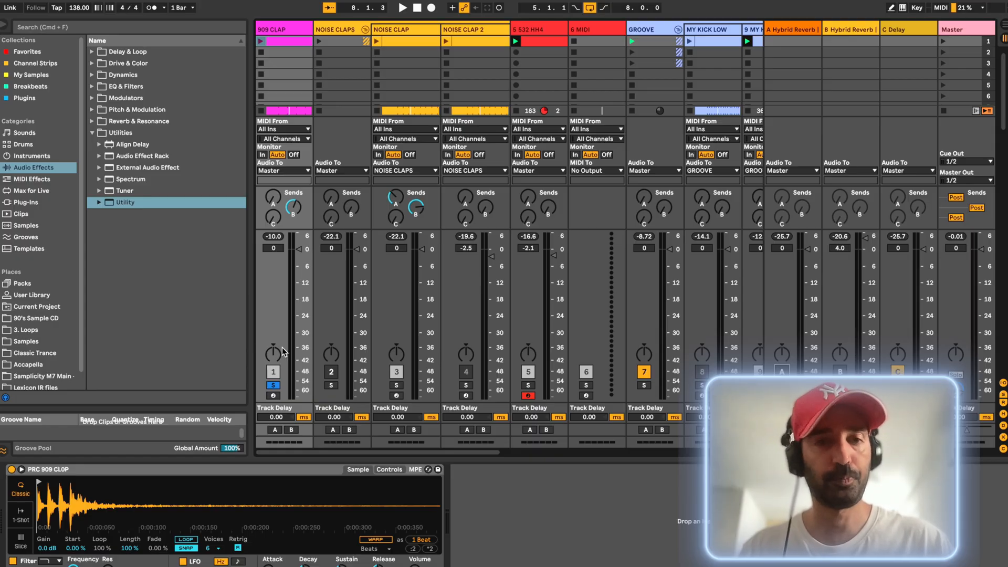
key(space)
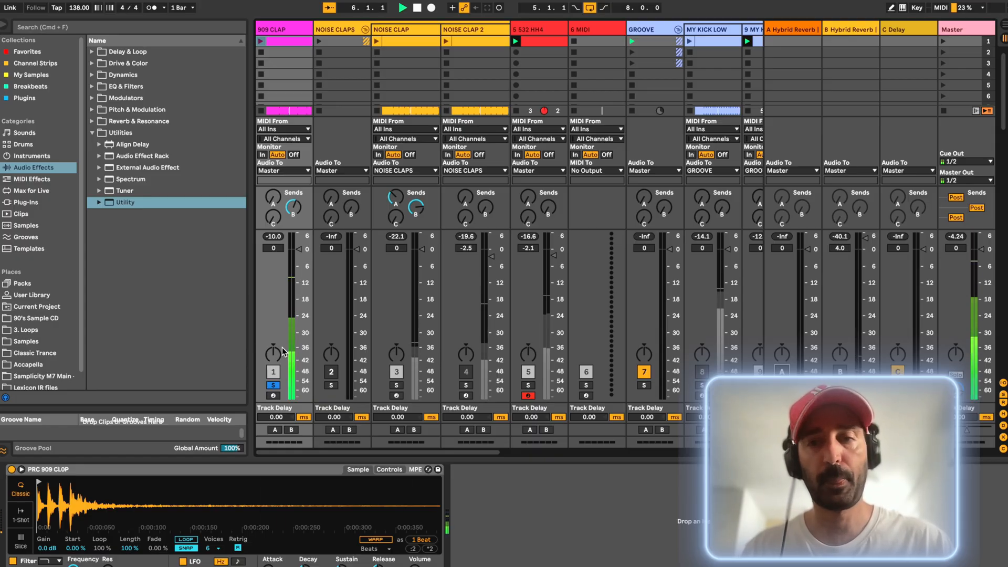
key(space)
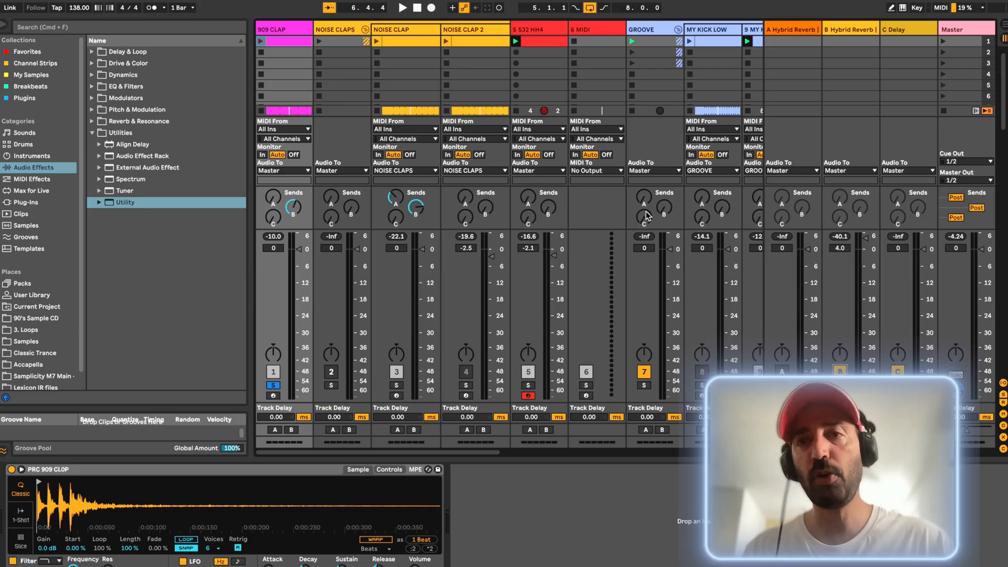
- On return track B, bypass RVerb Stereo and unfold and enable the first Hybrid Reverb for playback
click(844, 29)
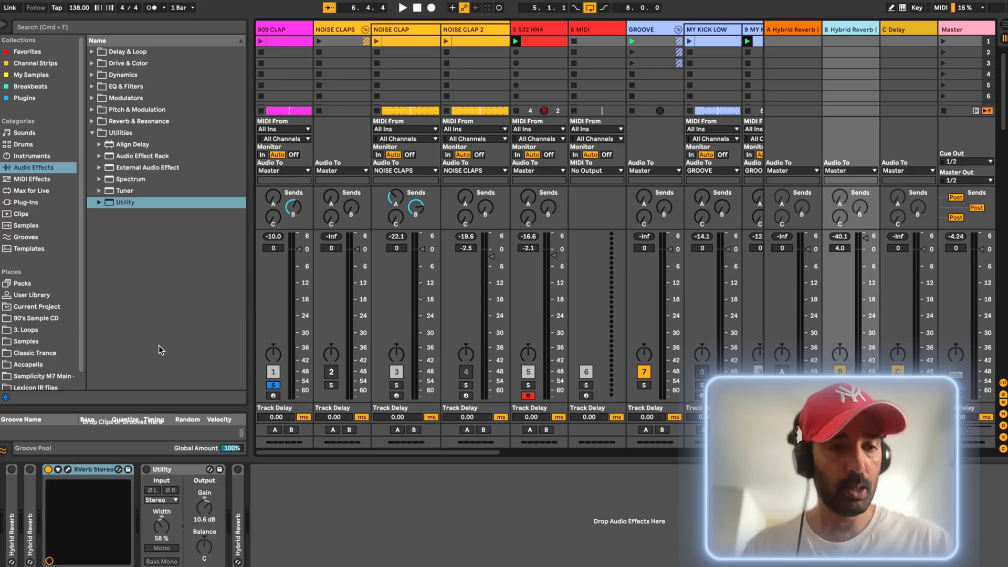
click(46, 470)
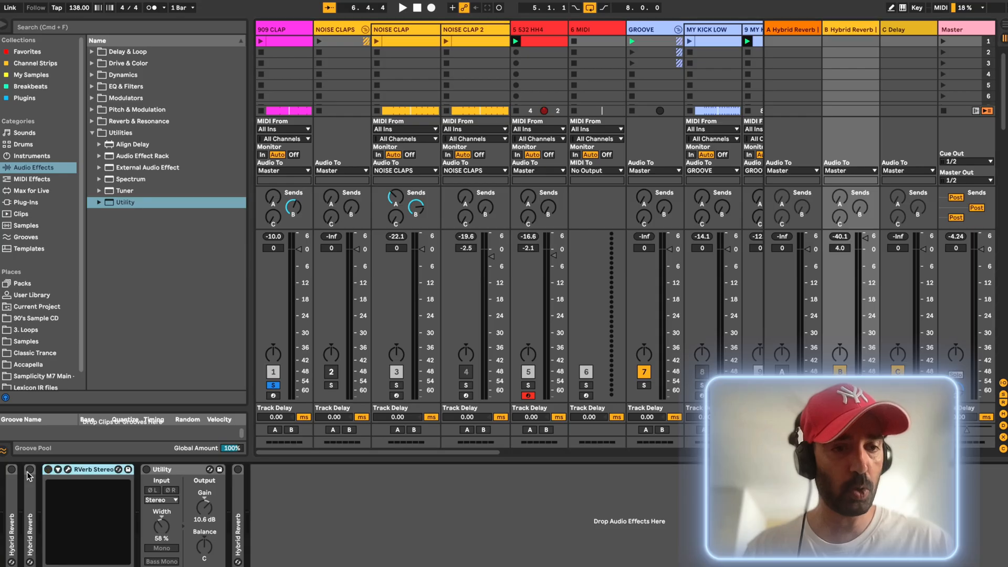
double_click(12, 487)
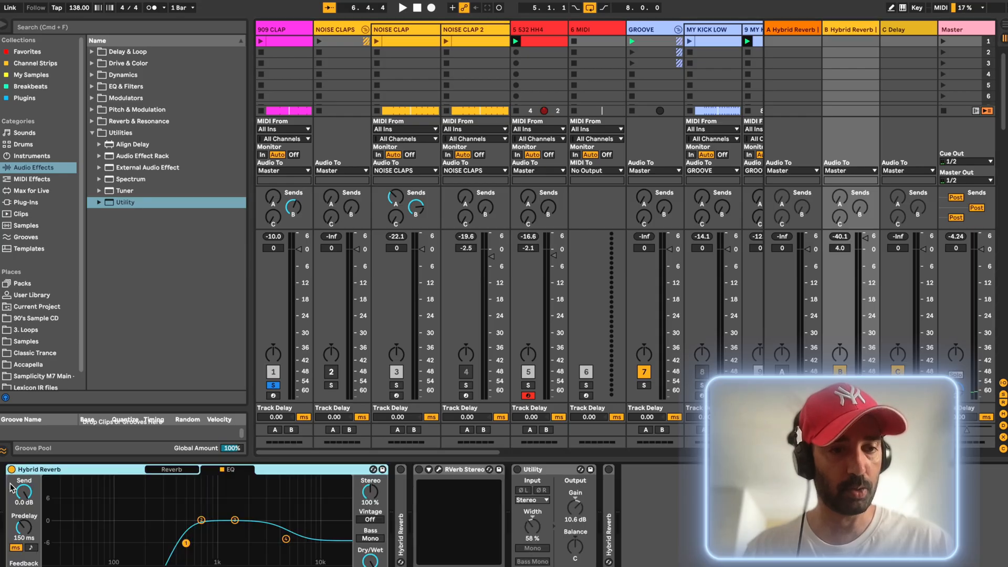
key(space)
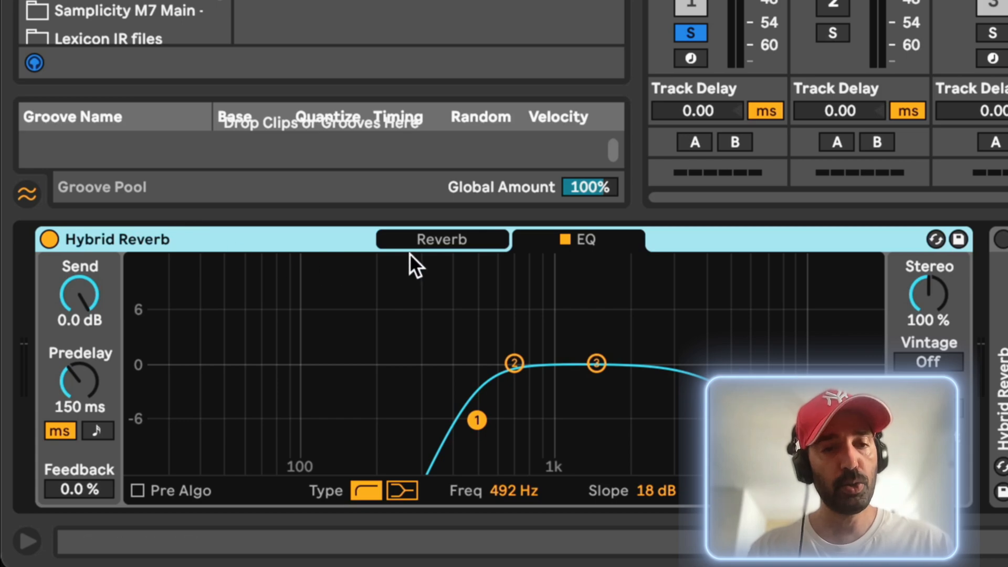
- Audition the clap through the Hybrid Reverb, comparing its sound with the built-in EQ bypassed and enabled
click(429, 238)
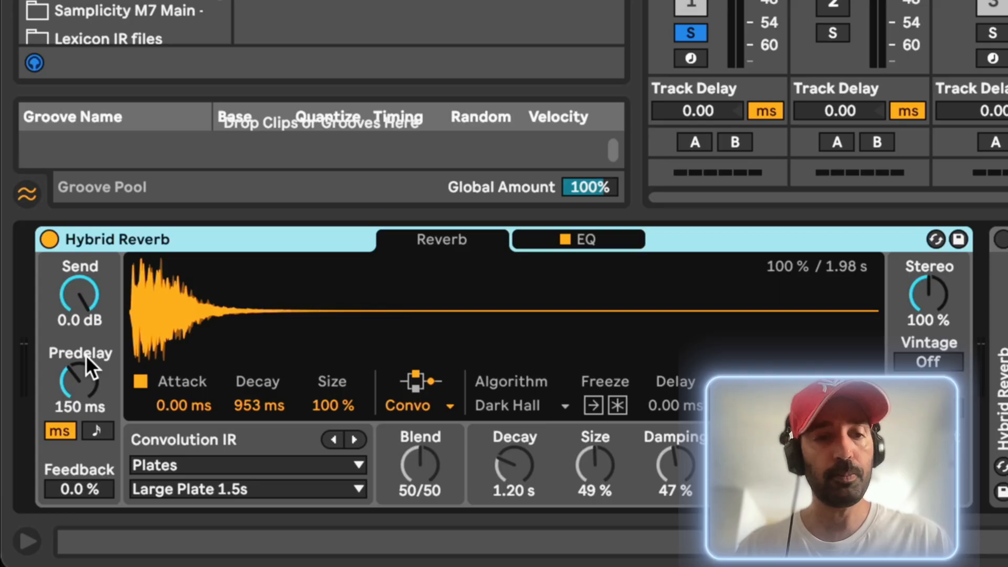
key(space)
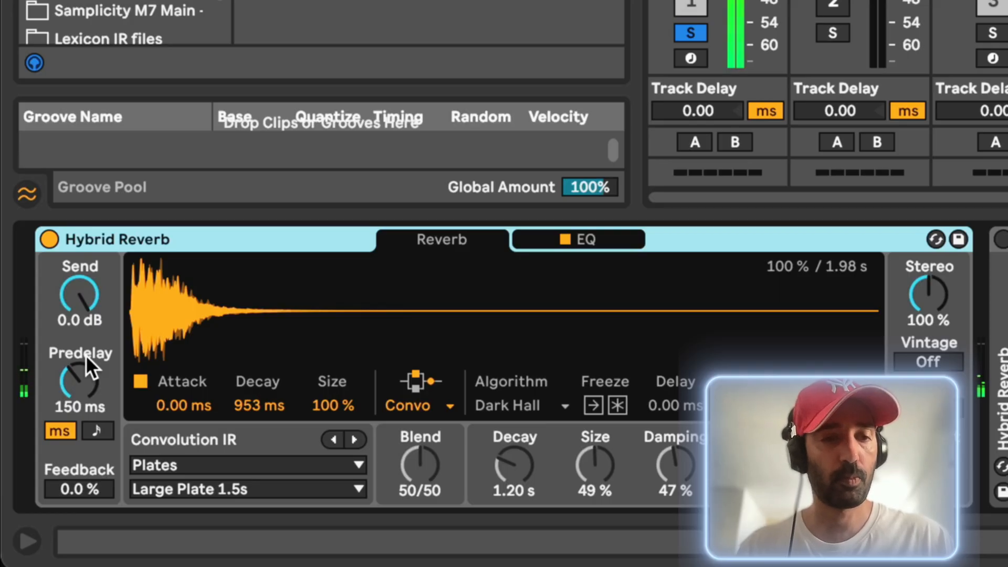
click(565, 239)
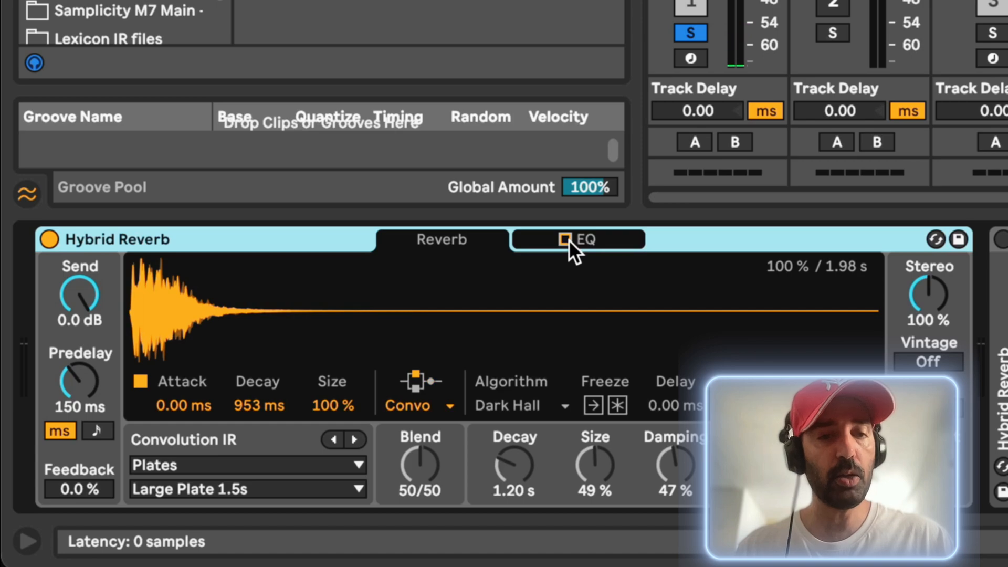
click(604, 239)
key(space)
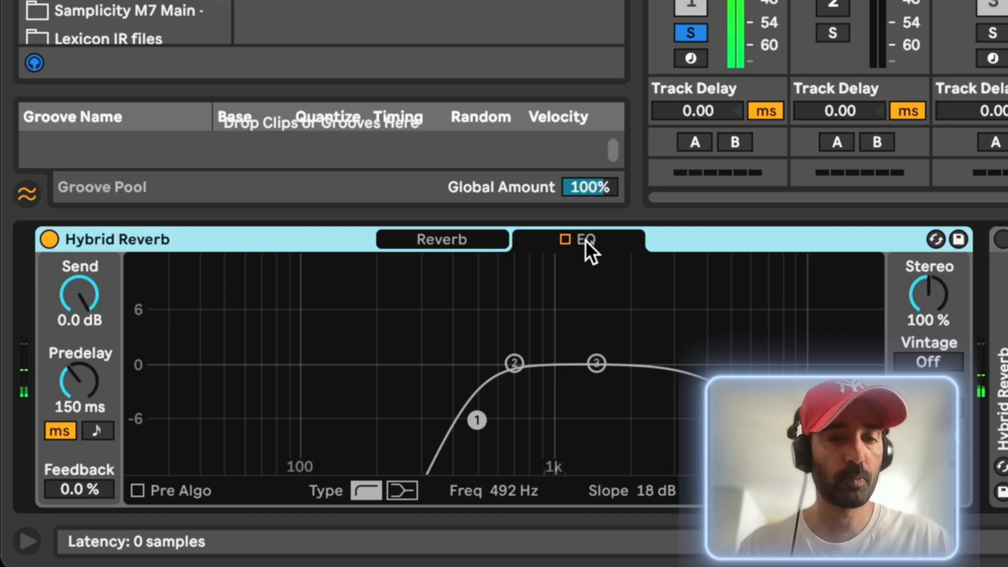
click(563, 240)
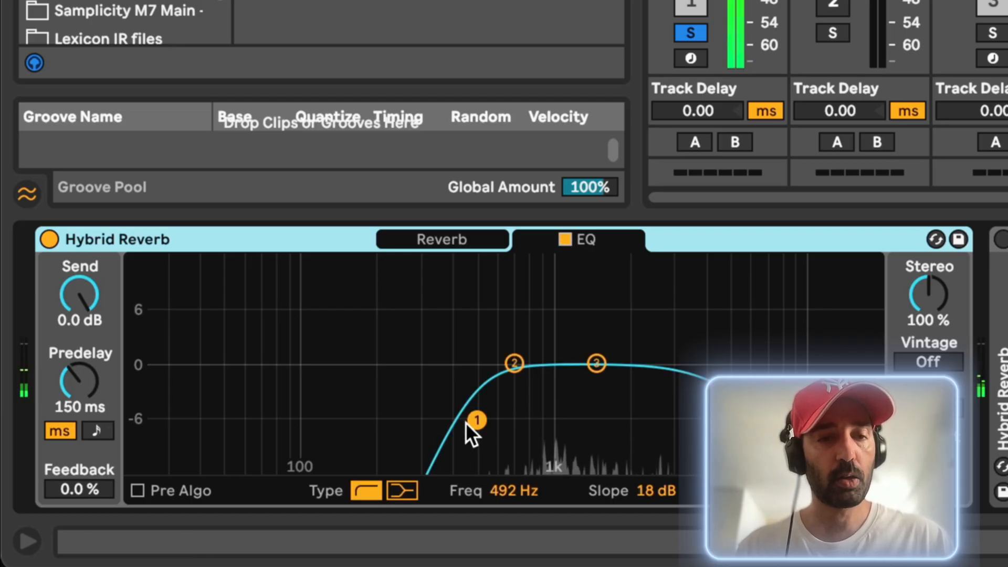
- Raise the low-cut frequency of band 1 in the Hybrid Reverb's EQ to 707 Hz
drag(466, 424, 616, 420)
key(super+z)
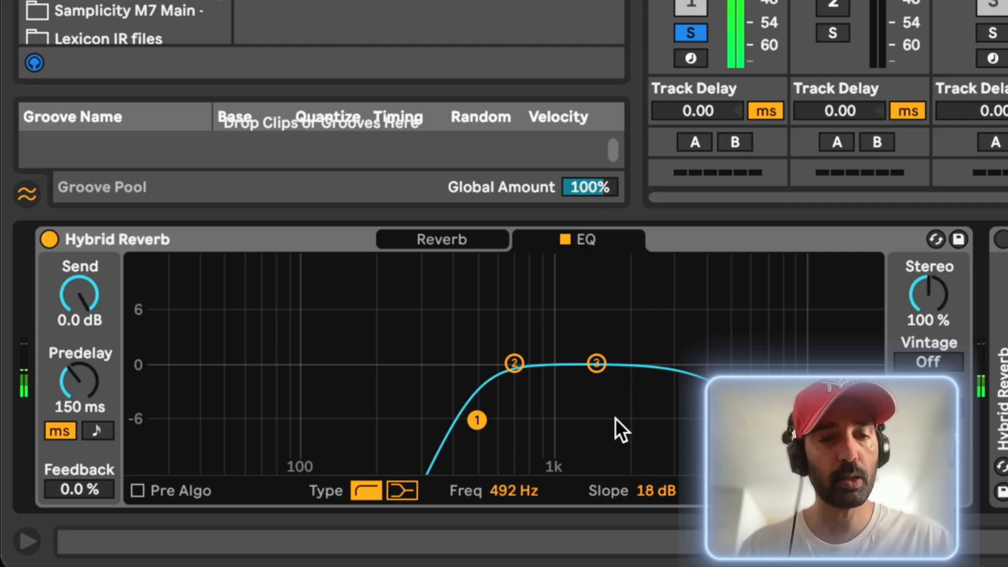
drag(477, 420, 516, 420)
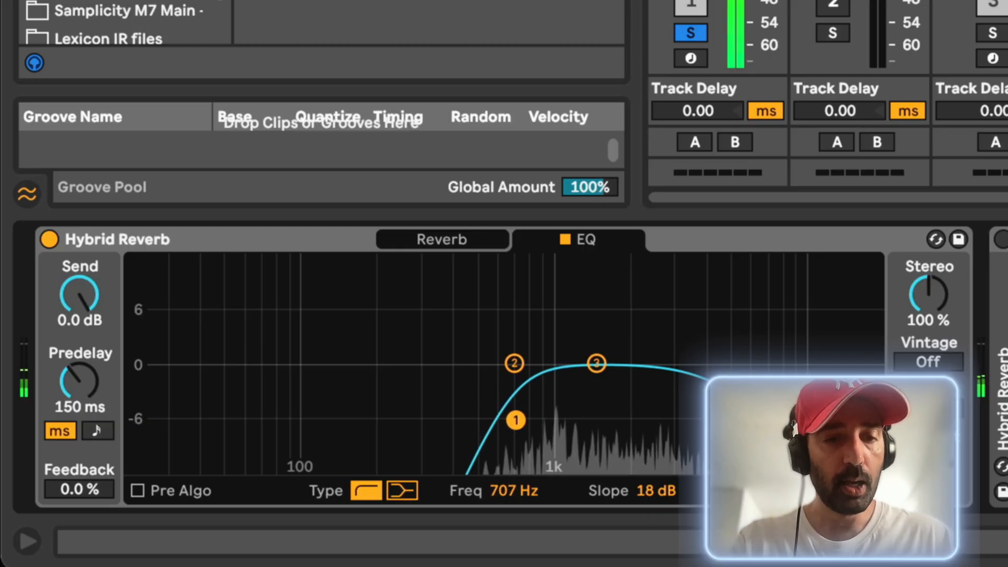
- Set the Hybrid Reverb EQ's high-shelf band 4 to 3.41 kHz and -5.1 dB, comparing it with the earlier curve
click(727, 413)
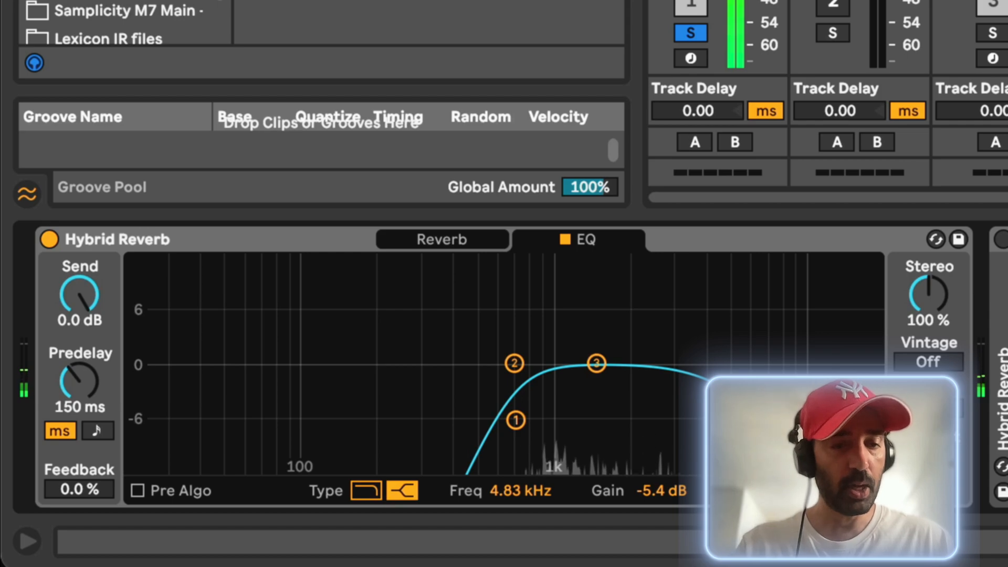
drag(723, 413, 693, 413)
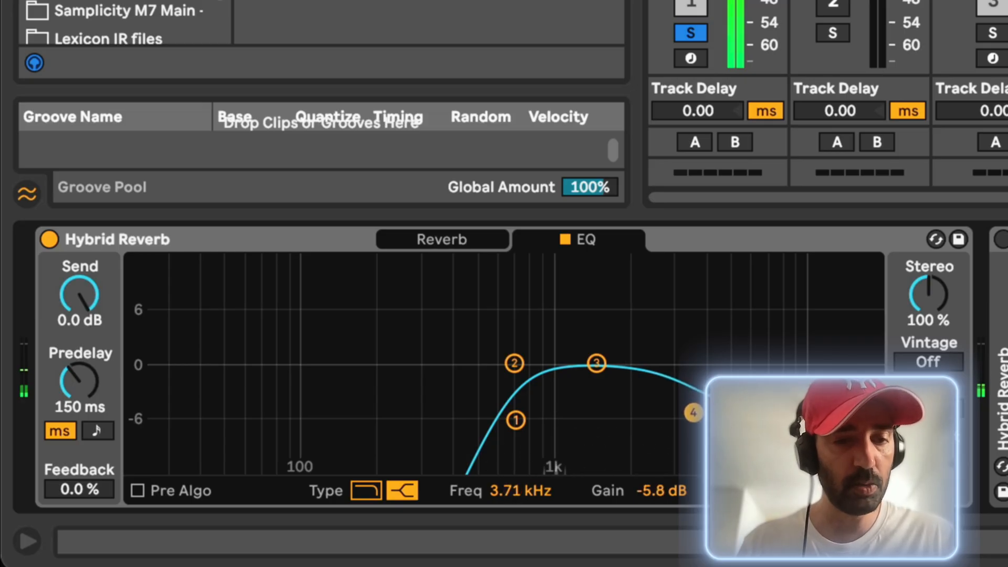
key(super+z)
key(super+z)
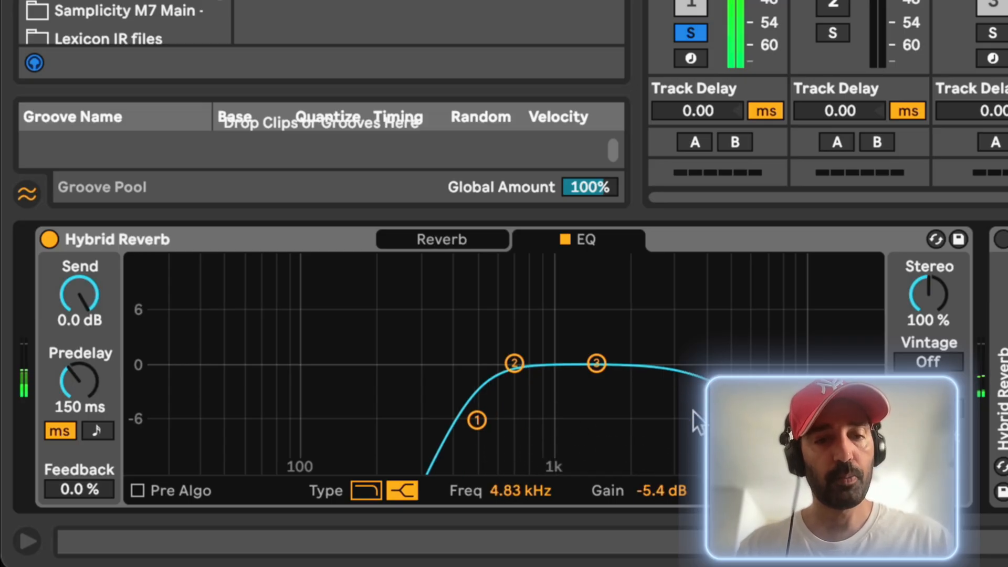
key(super+shift+z)
key(super+shift+z)
drag(692, 411, 684, 407)
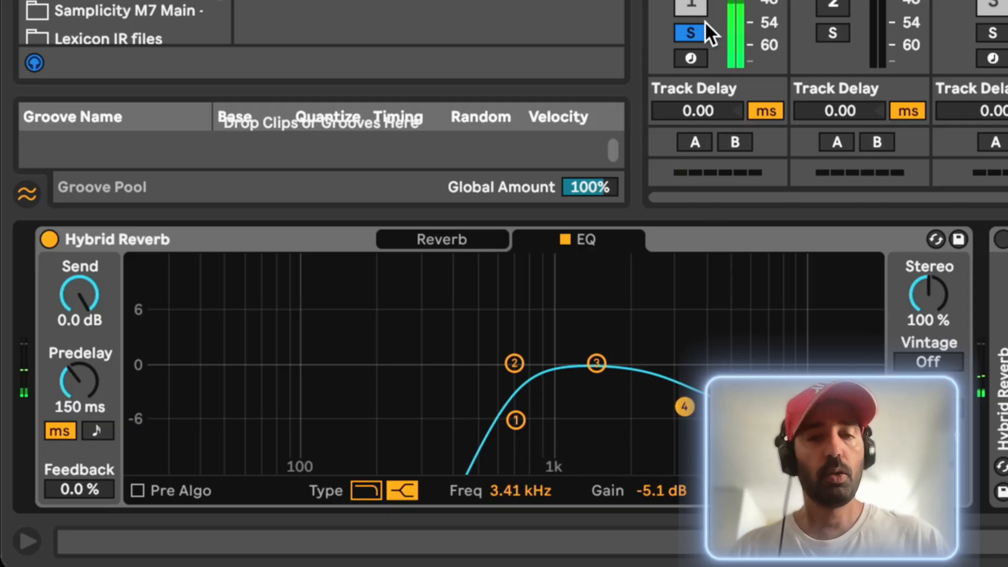
- Bypass the Hybrid Reverb, enable RVerb Stereo in its place, and audition the clap
click(50, 240)
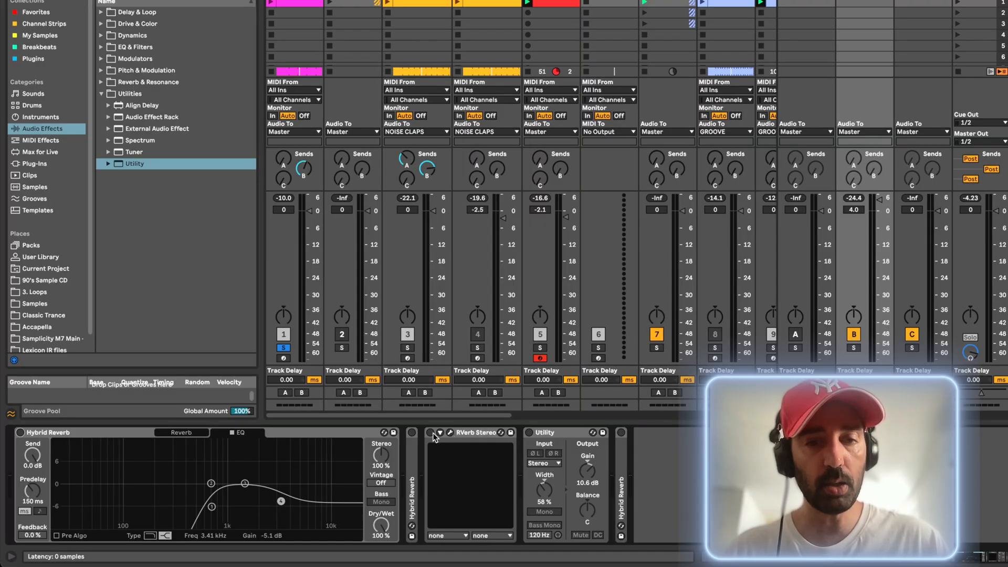
click(430, 433)
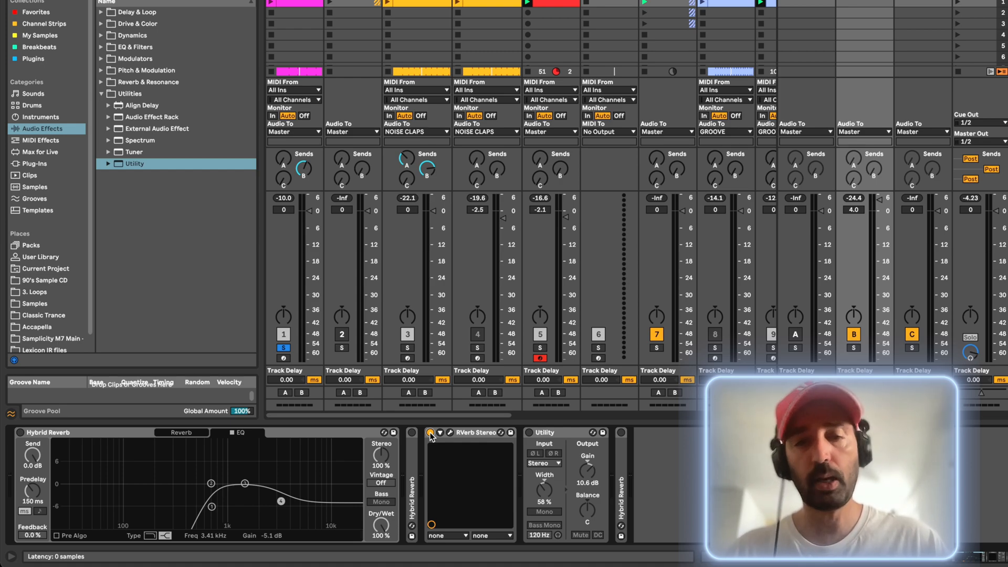
key(space)
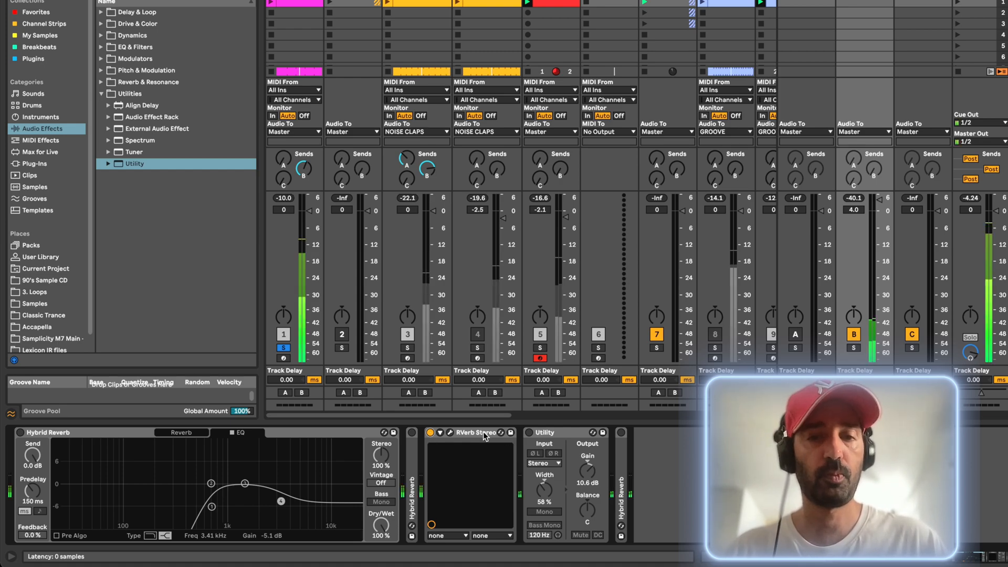
- Try boosting band 2 in RVerb Stereo's EQ, undo the change, and close the plugin window
click(450, 432)
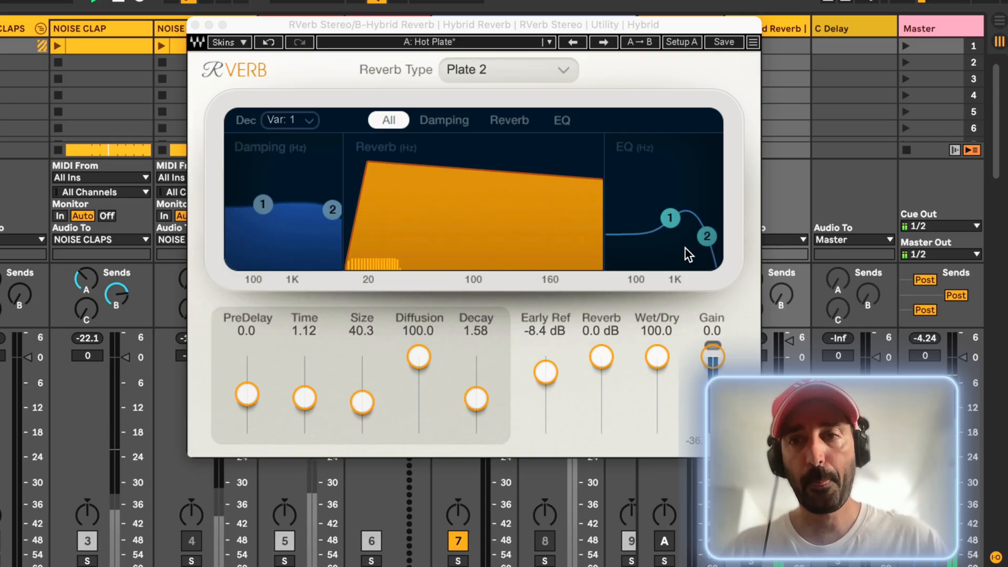
drag(709, 235, 675, 182)
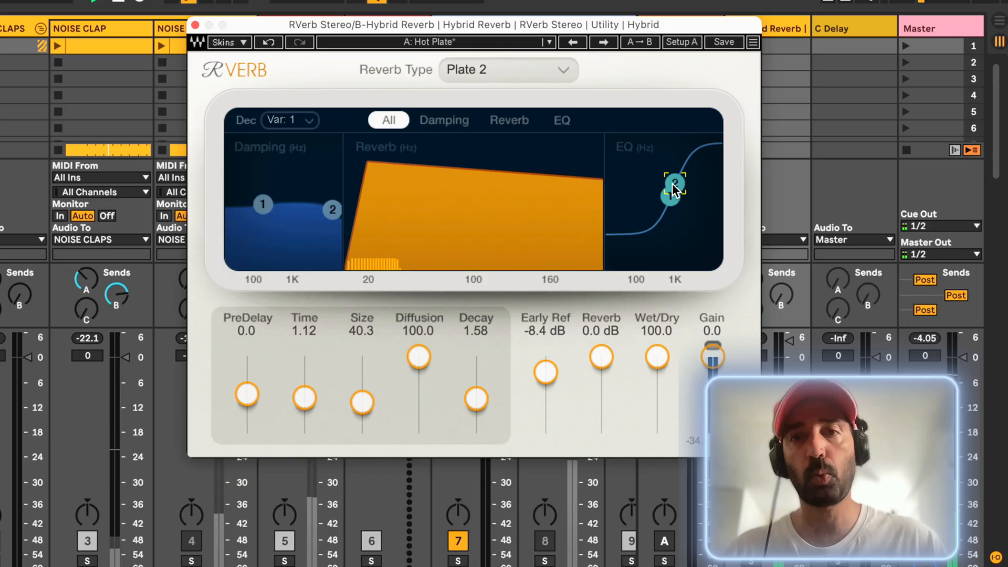
click(269, 42)
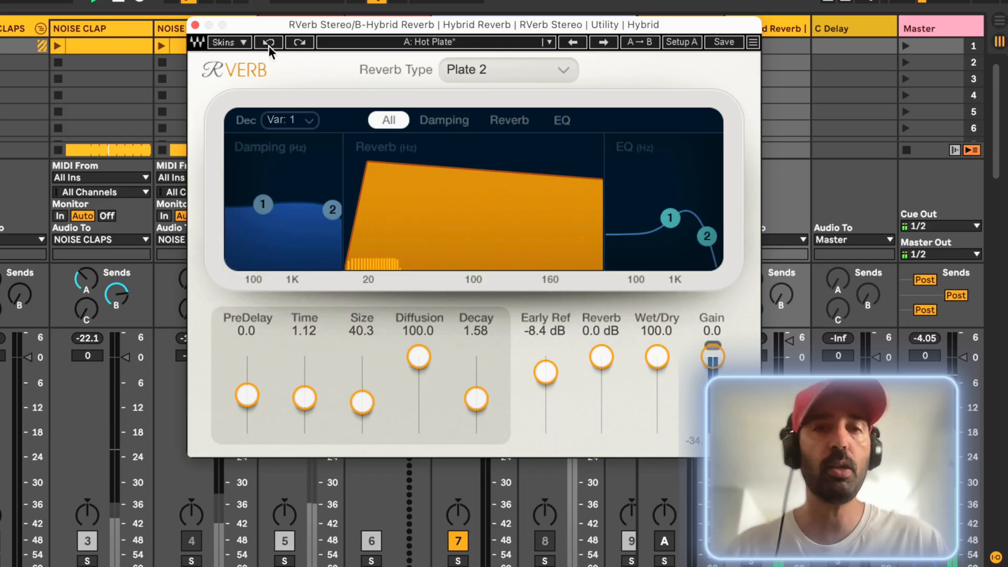
click(194, 25)
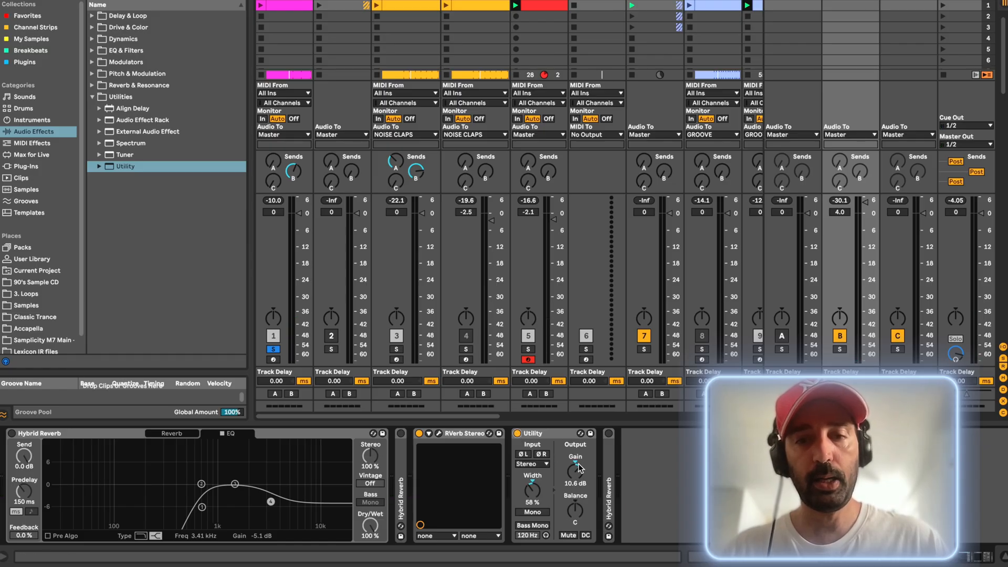
- Bypass the Utility on return B and compare the clap with the return switched off and on
click(517, 433)
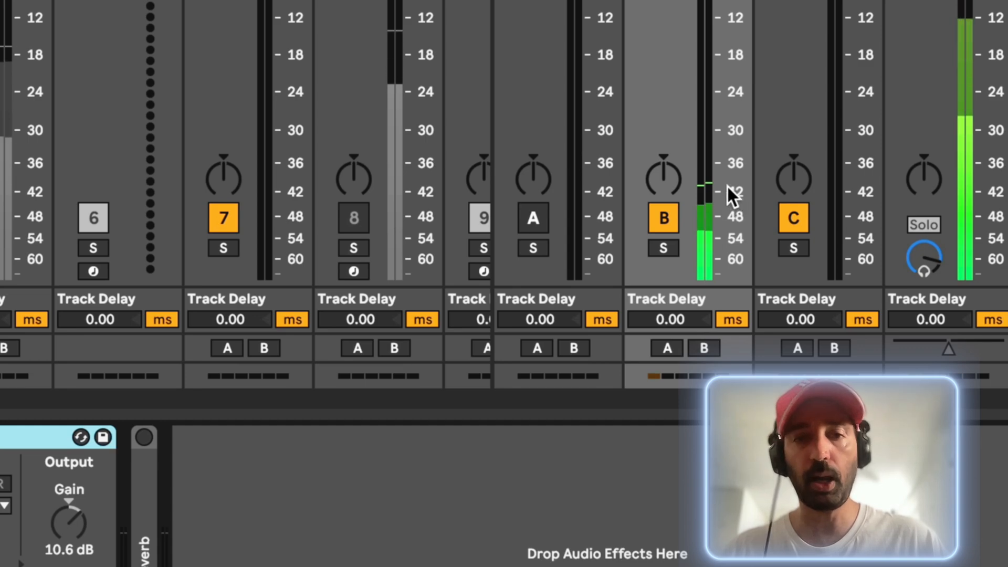
click(666, 210)
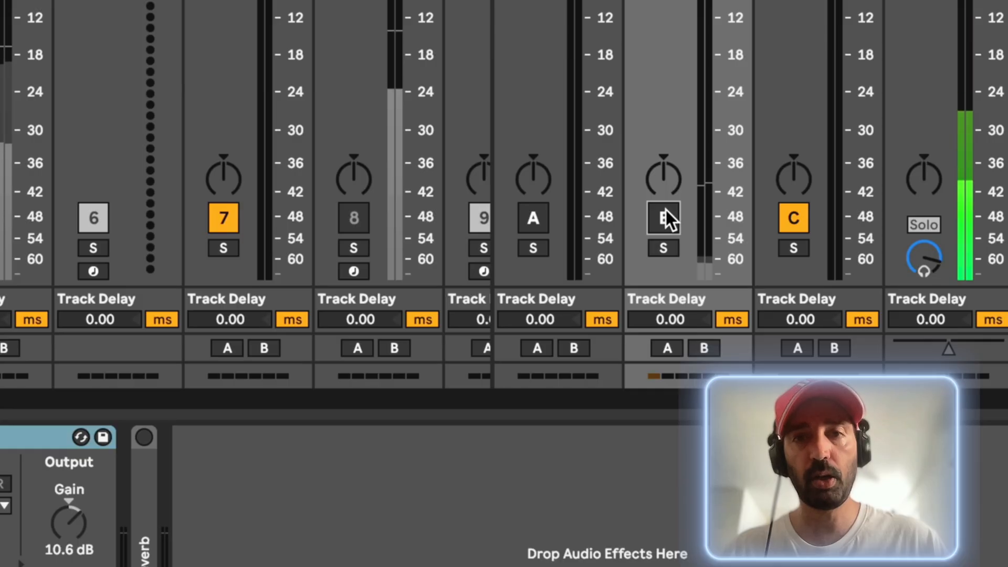
click(666, 209)
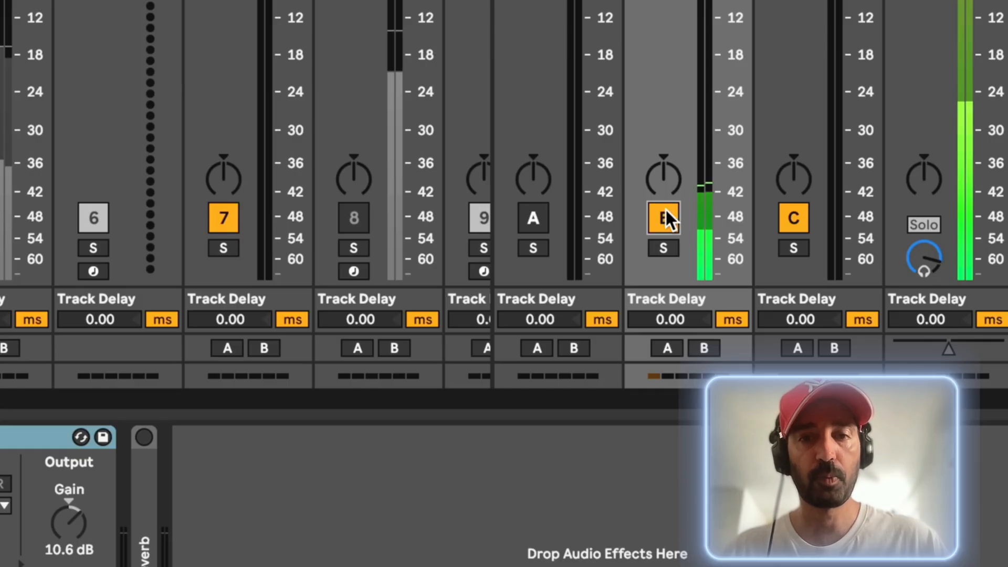
key(space)
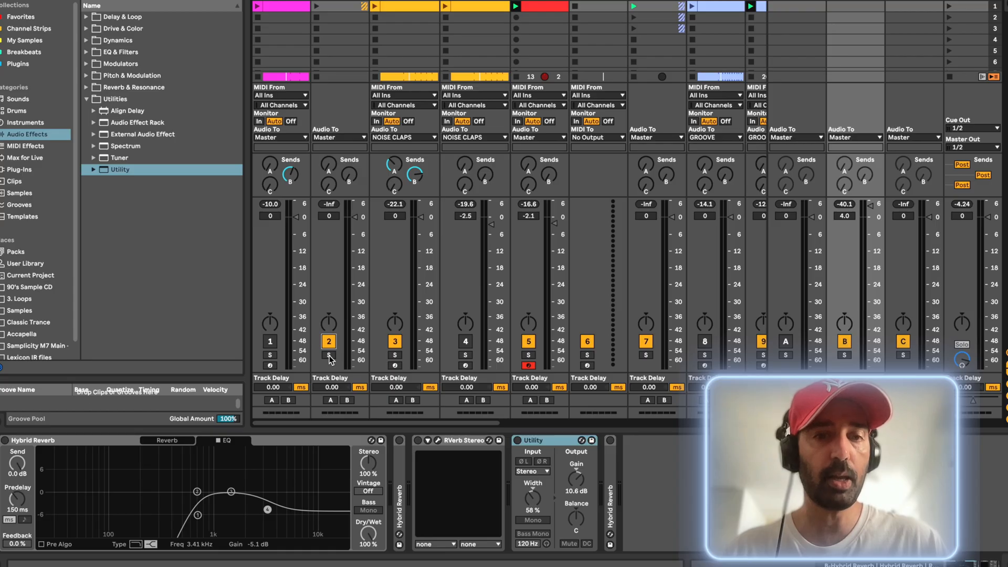
- Solo the NOISE CLAPS group and examine the HF and HMF settings in the NOISE CLAP channel-strip plugin
click(329, 356)
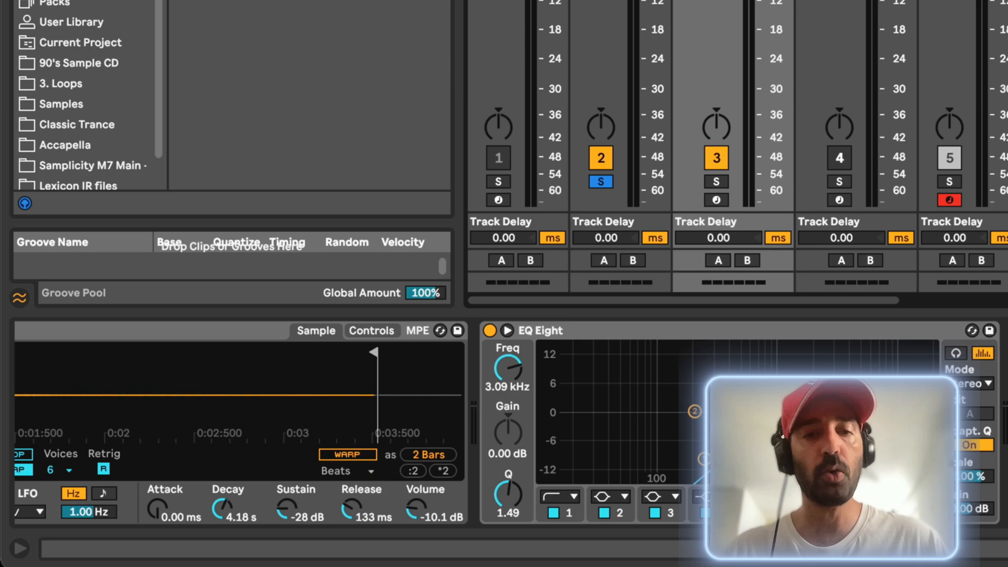
scroll(509, 422, left, 6)
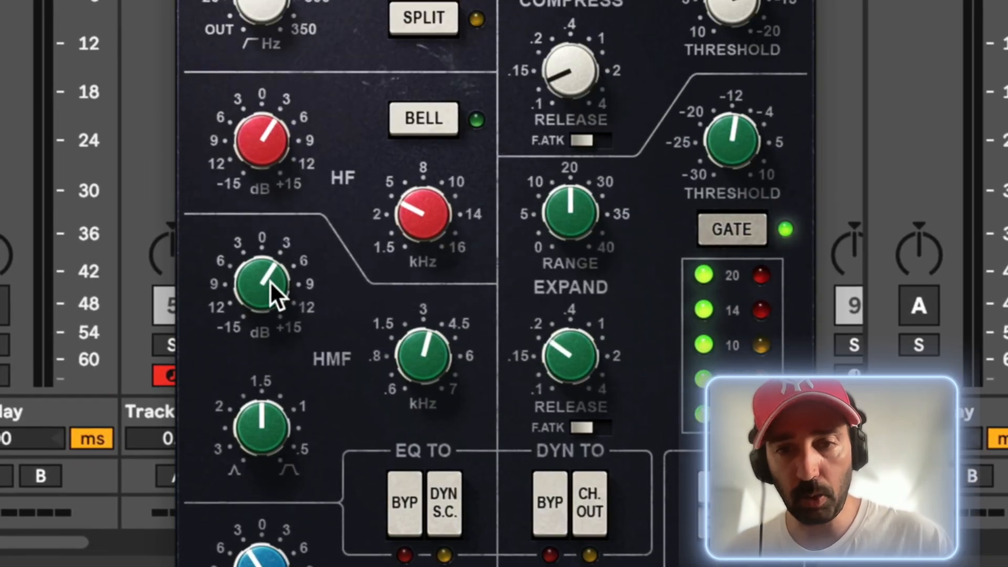
mouse_move(425, 347)
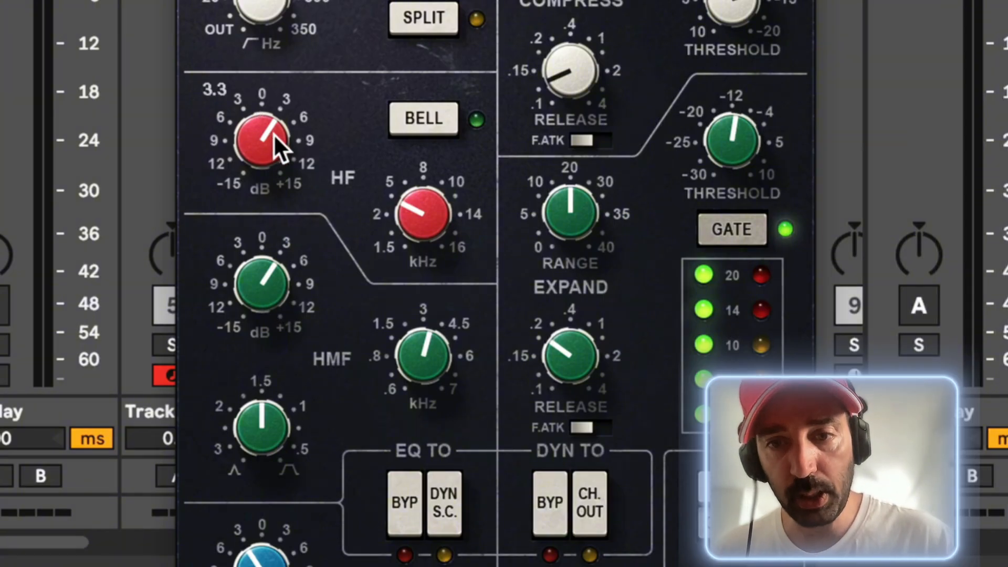
mouse_move(426, 213)
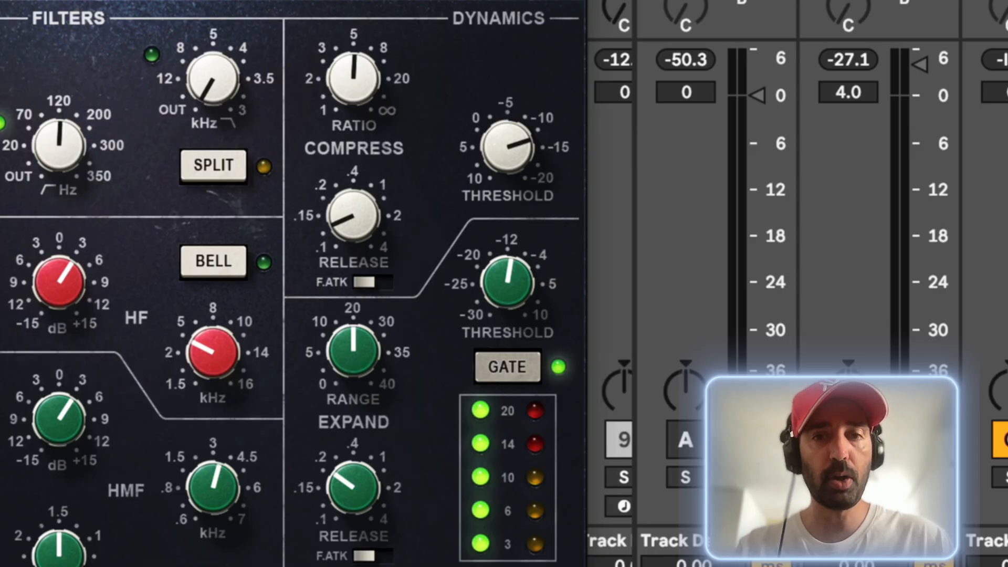
key(ctrl+alt+p)
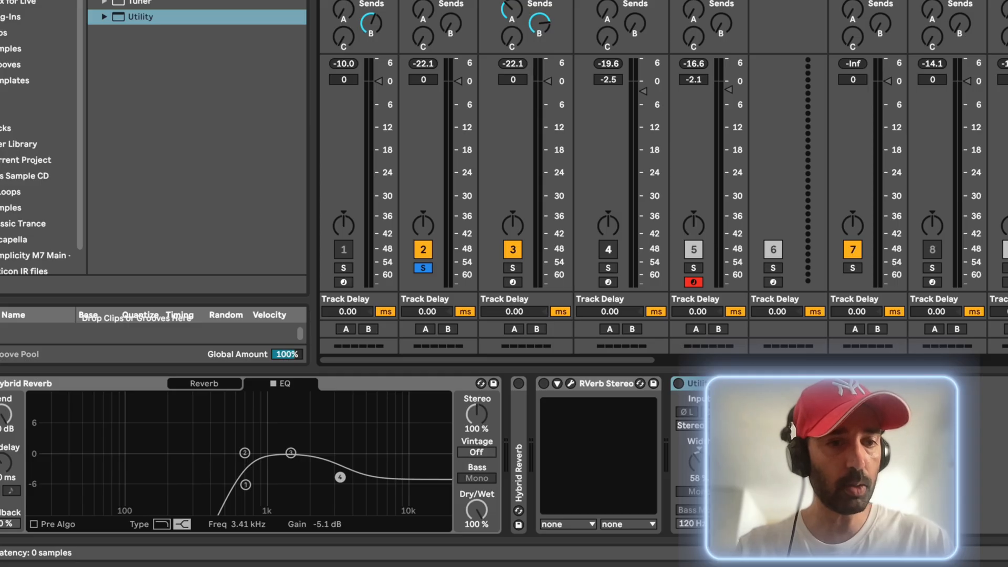
- Enable the first Hybrid Reverb on return B and audition the soloed noise claps through it
click(0, 383)
key(space)
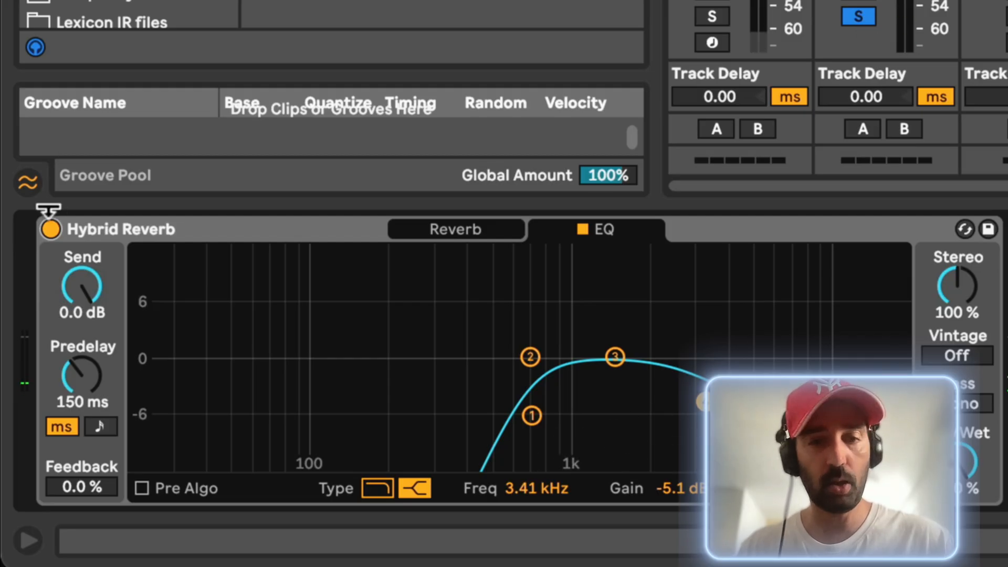
- Replace the first Hybrid Reverb with RVerb Stereo and the Utility on return B, and audition the soloed track 2
click(51, 229)
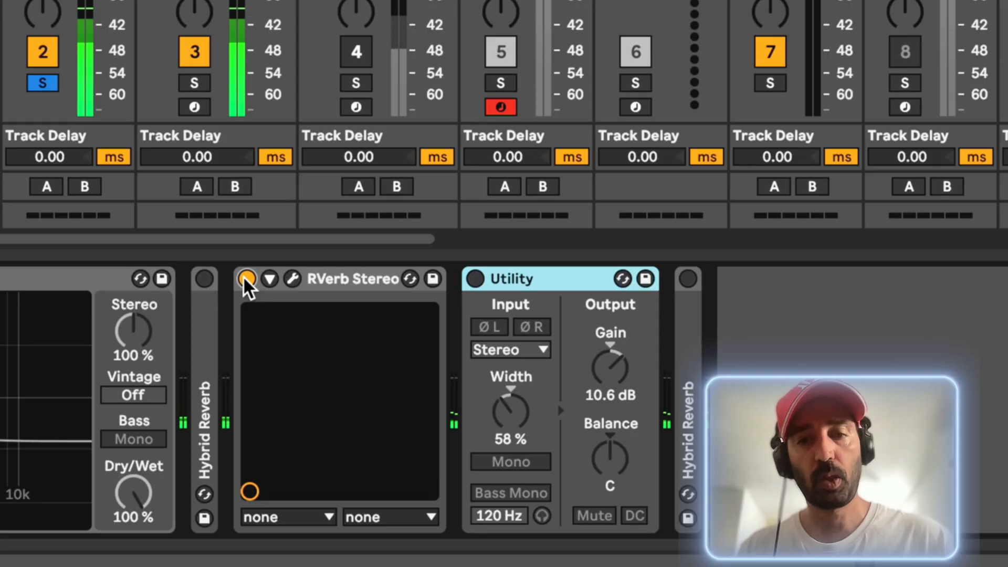
click(475, 279)
key(space)
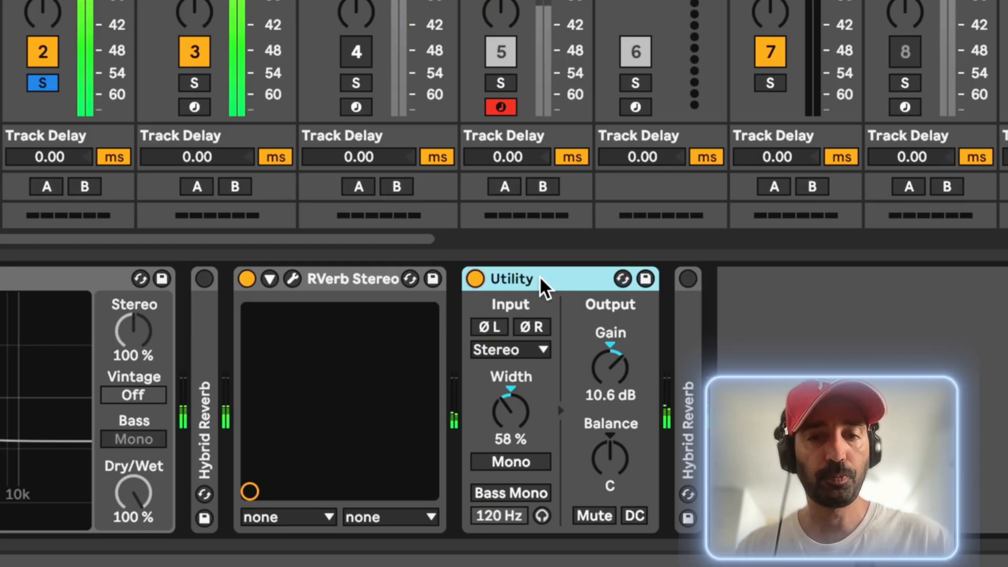
key(space)
- Unsolo and deactivate track 2, and compare return B in the full mix with the Utility on and off
click(43, 84)
click(45, 48)
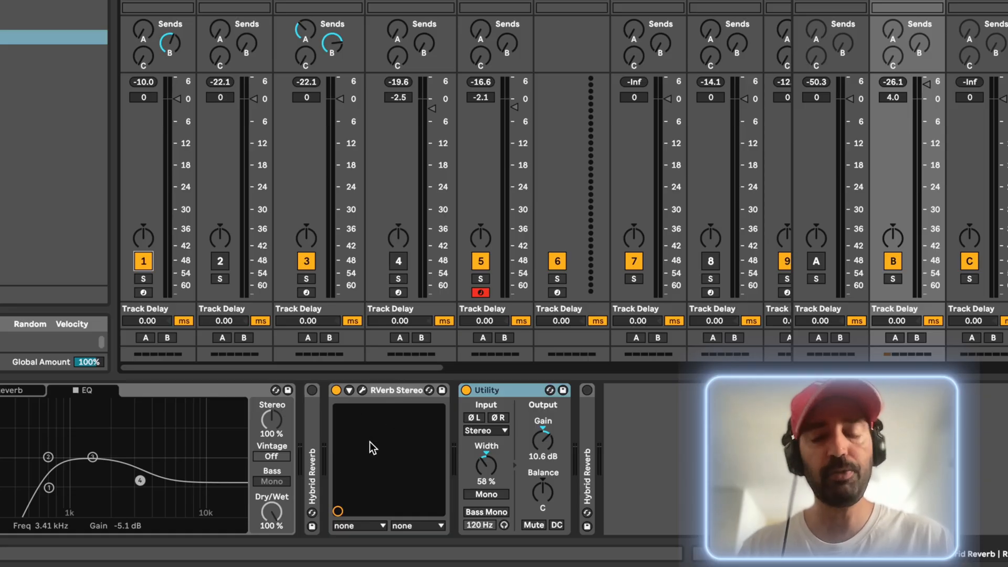
key(space)
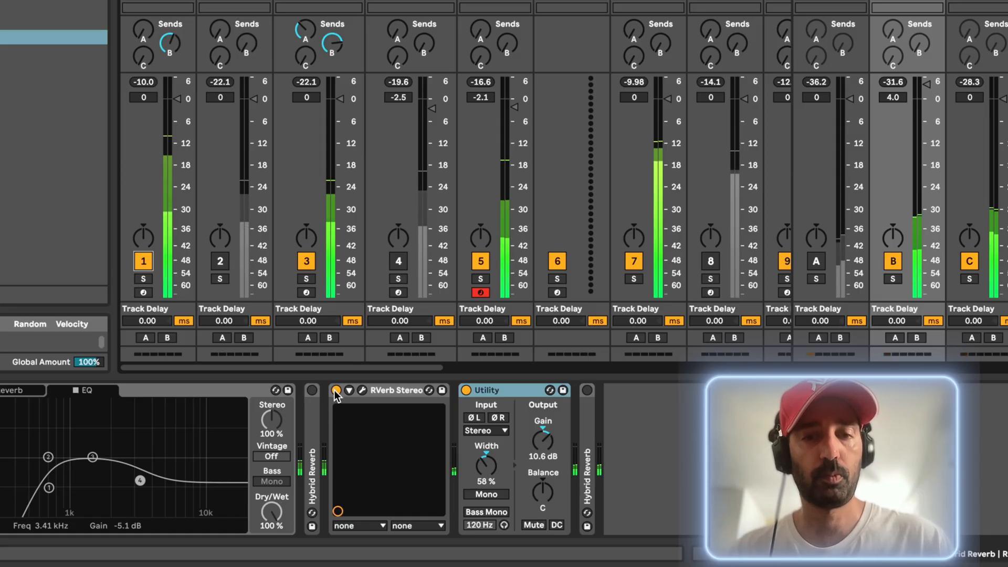
click(465, 390)
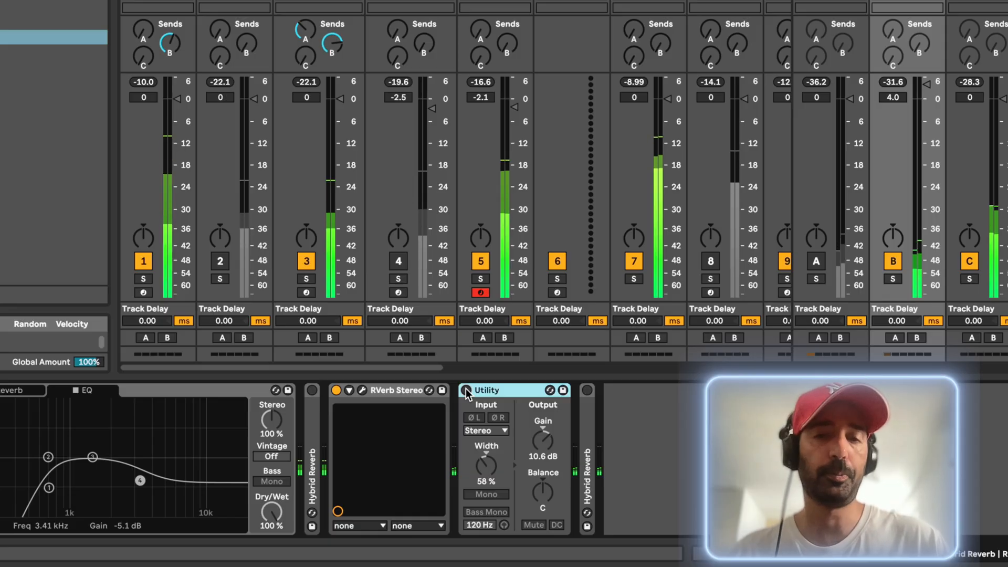
click(465, 390)
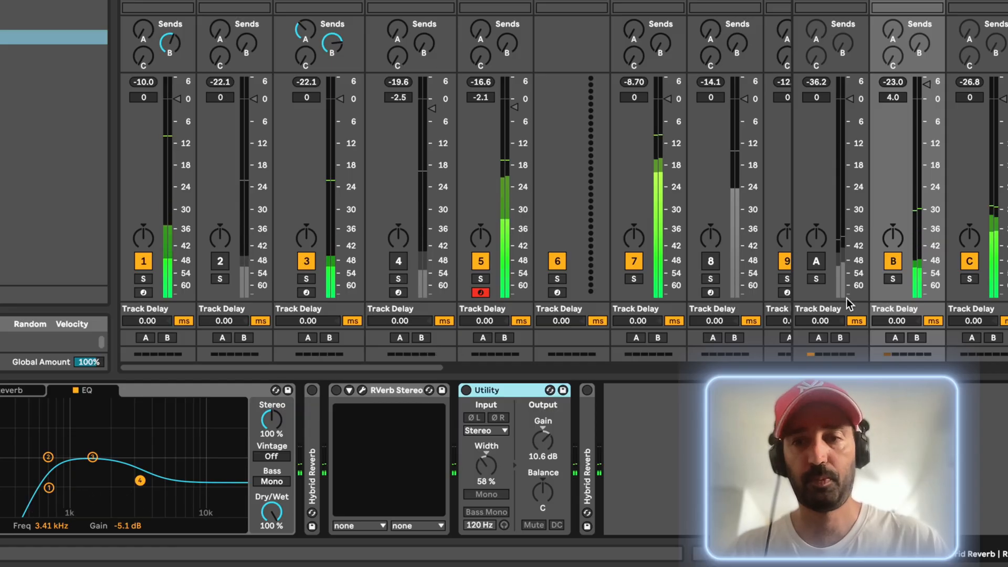
- Activate return A, and switch the playing mix from track 1 to track 2
click(816, 260)
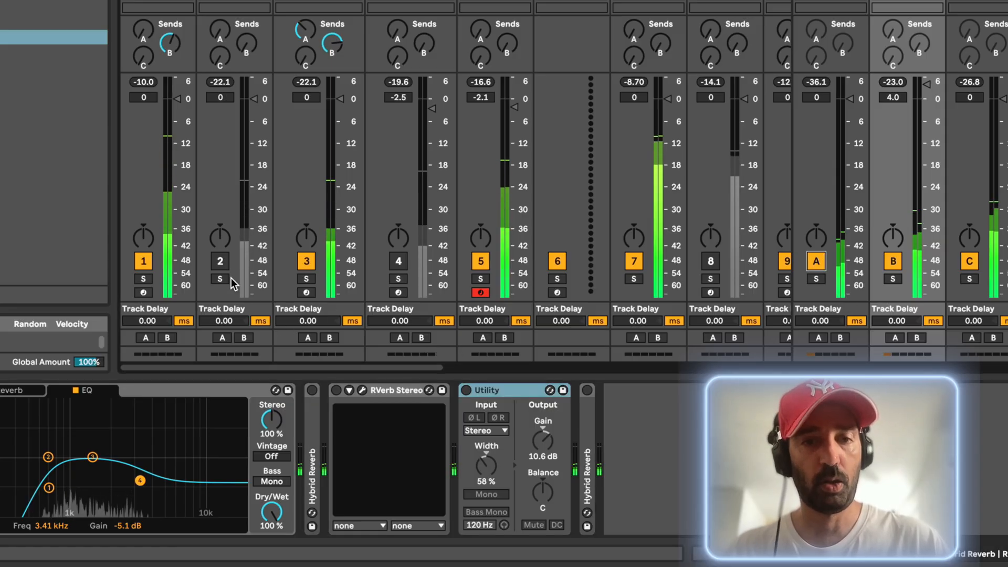
click(143, 261)
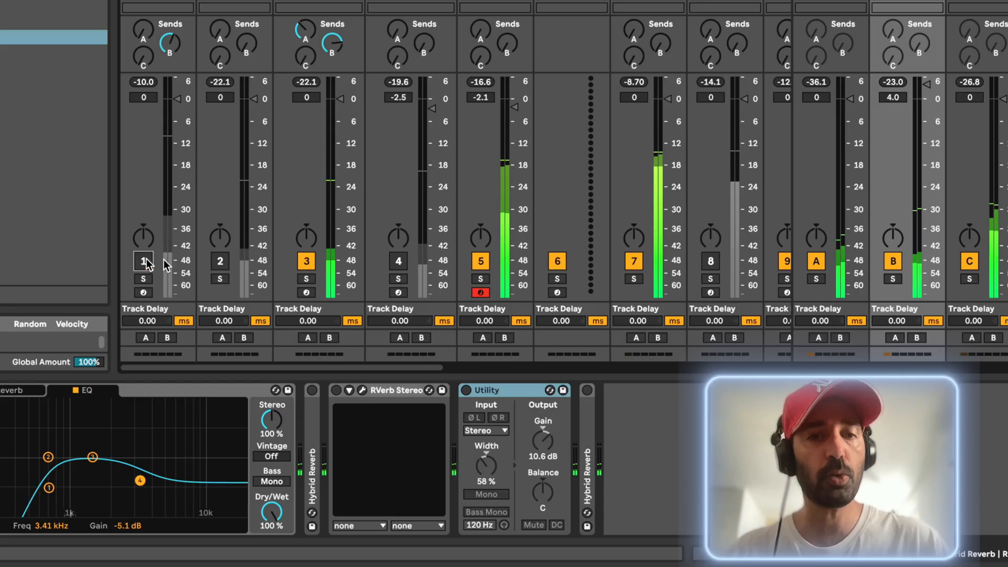
click(219, 261)
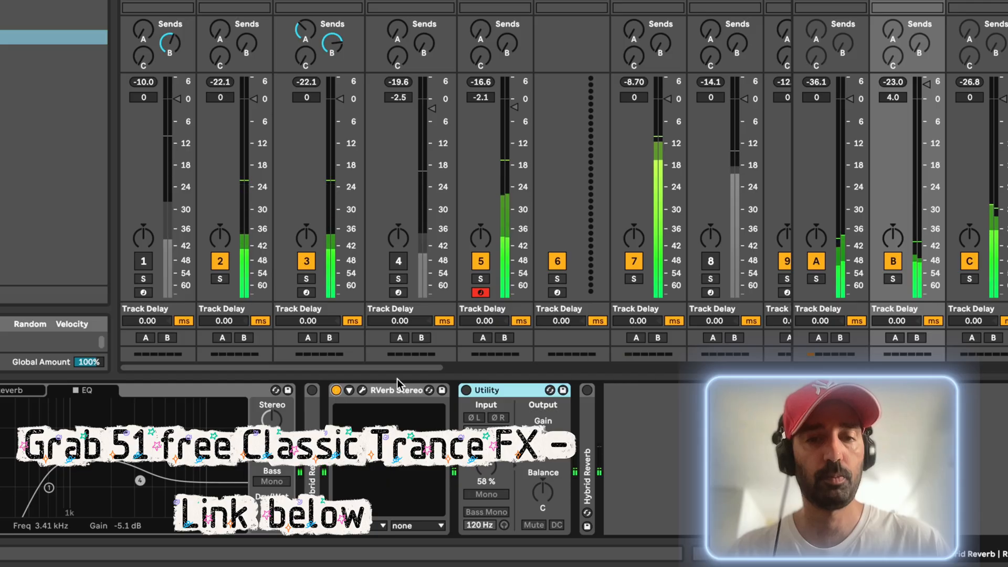
- Enable the Utility after RVerb Stereo on return B and set its gain to 5 dB
click(466, 391)
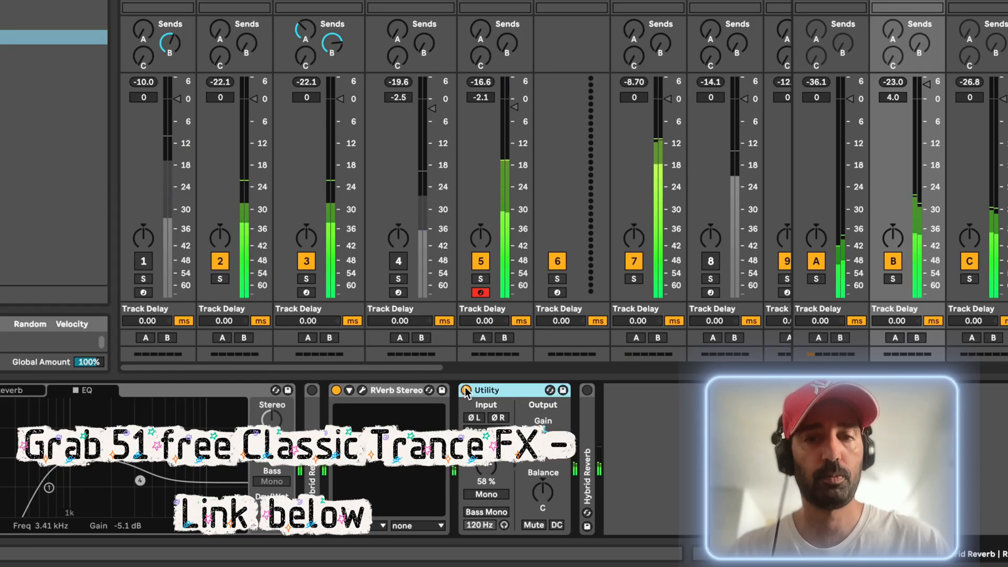
click(543, 440)
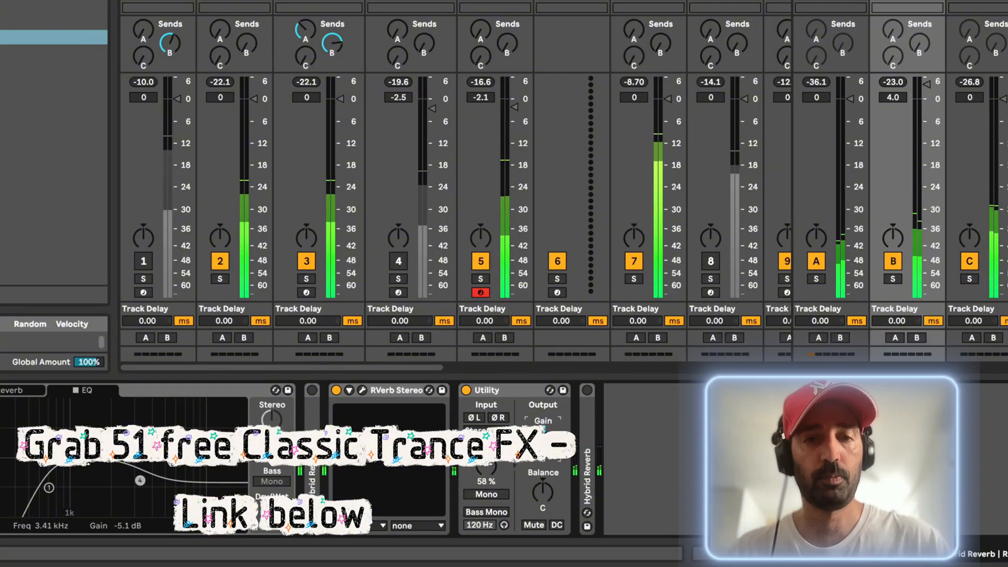
- Reactivate track 1 to audition the mix with Hybrid Reverb in place of RVerb Stereo, and deactivate the track again
click(143, 261)
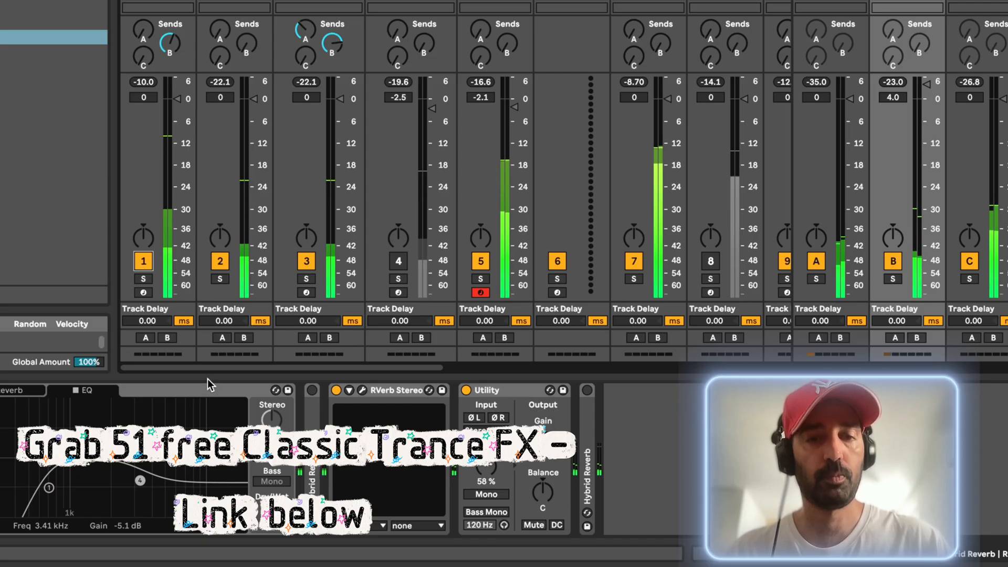
click(336, 390)
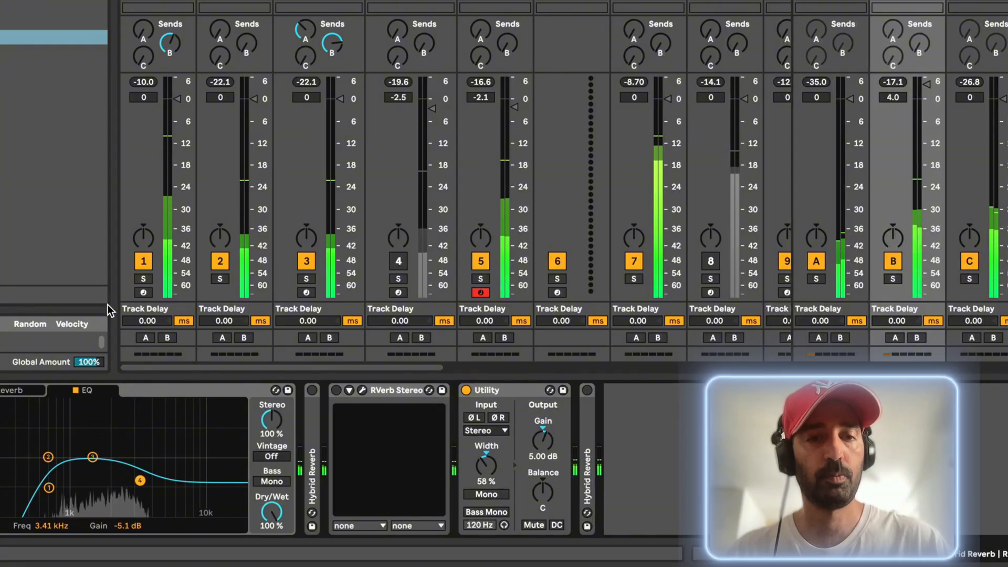
click(140, 261)
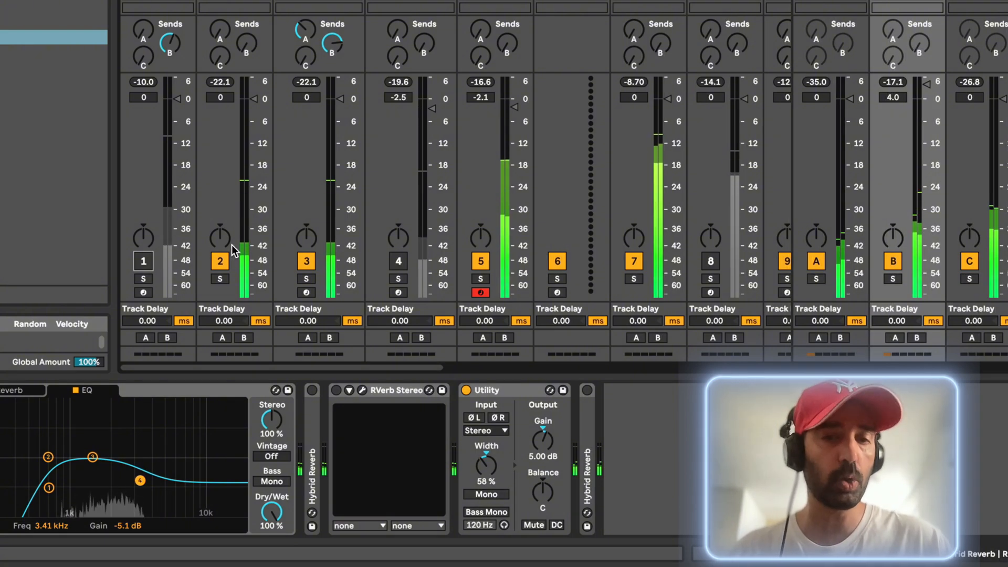
- Activate tracks 17 and 18 in the mixer to hear the reverb in a fuller mix
scroll(232, 244, right, 5)
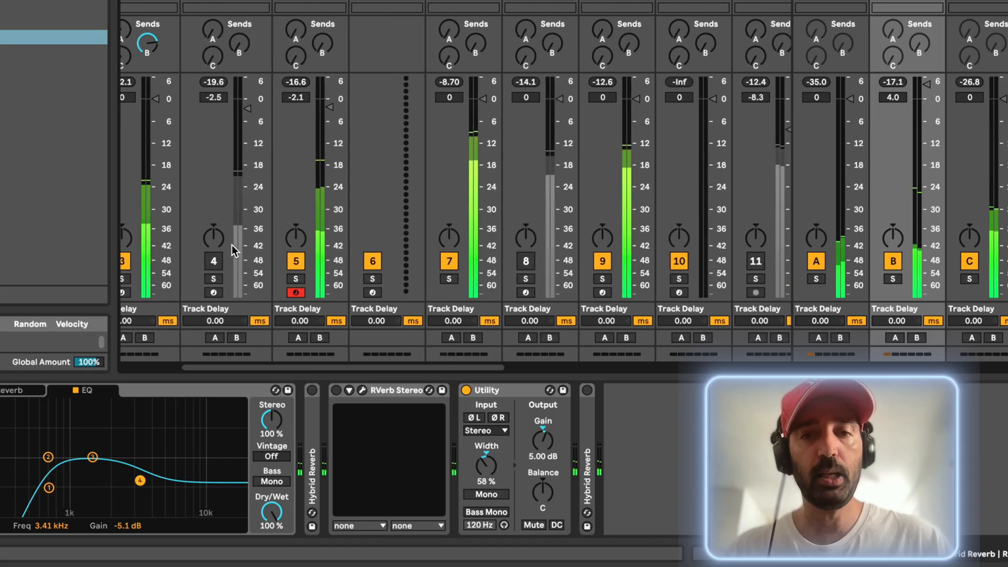
scroll(442, 261, right, 10)
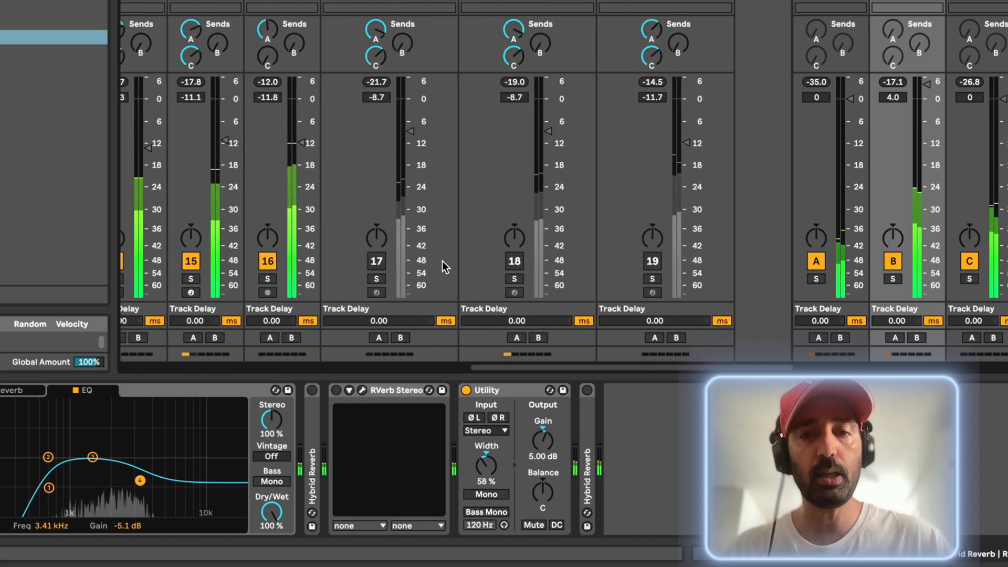
click(383, 263)
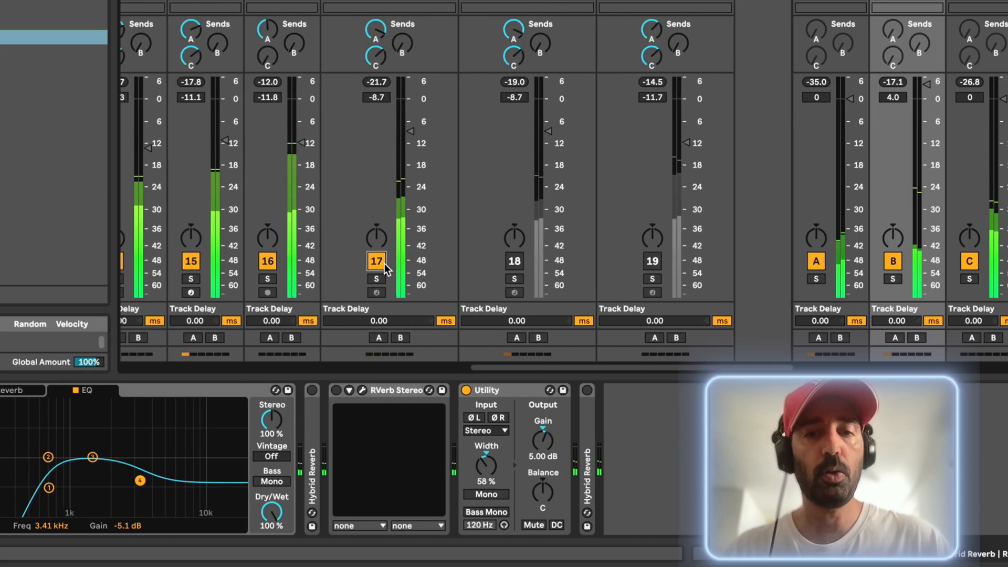
click(514, 262)
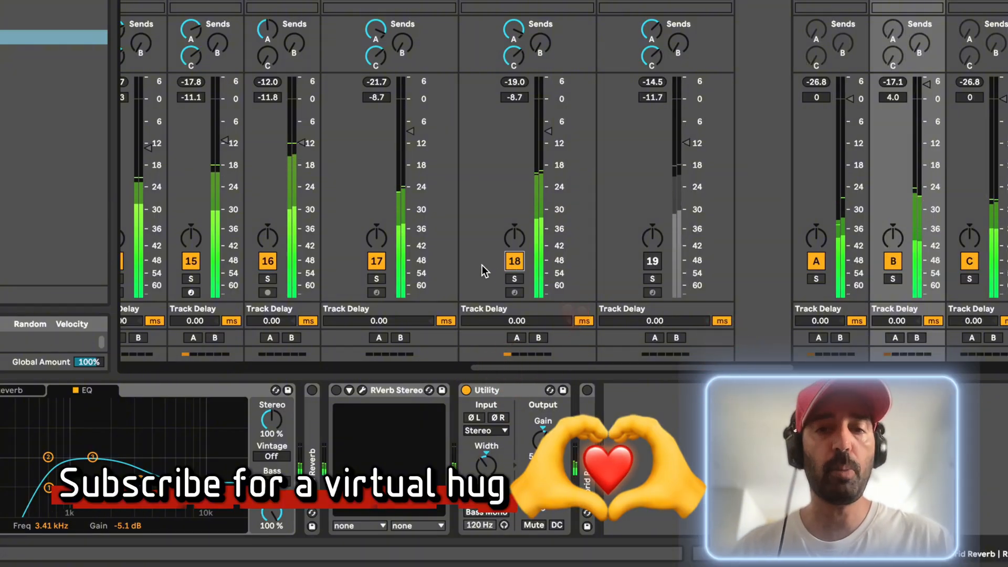
- Reactivate track 1, and swap the first Hybrid Reverb for RVerb Stereo on return B
scroll(482, 266, left, 10)
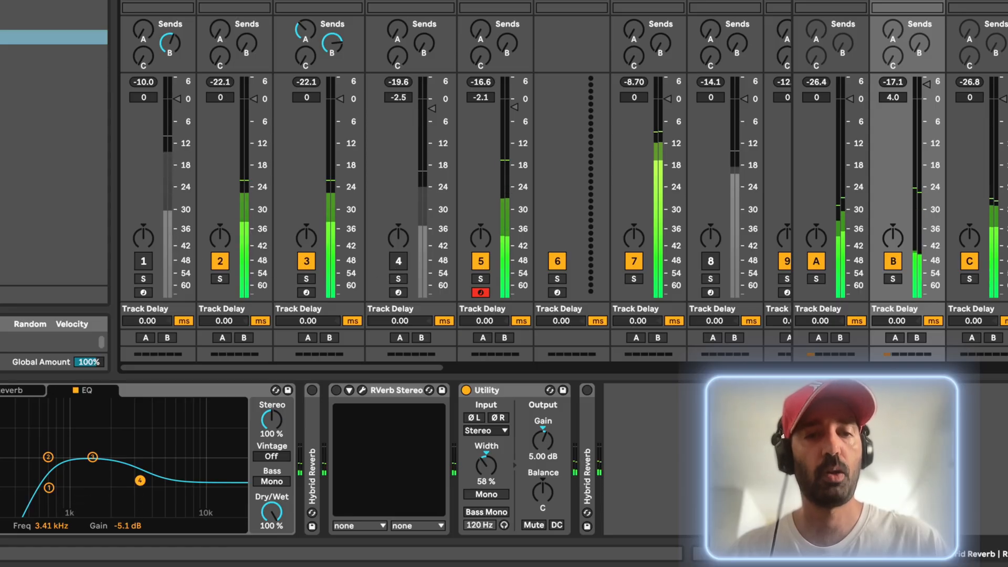
click(144, 261)
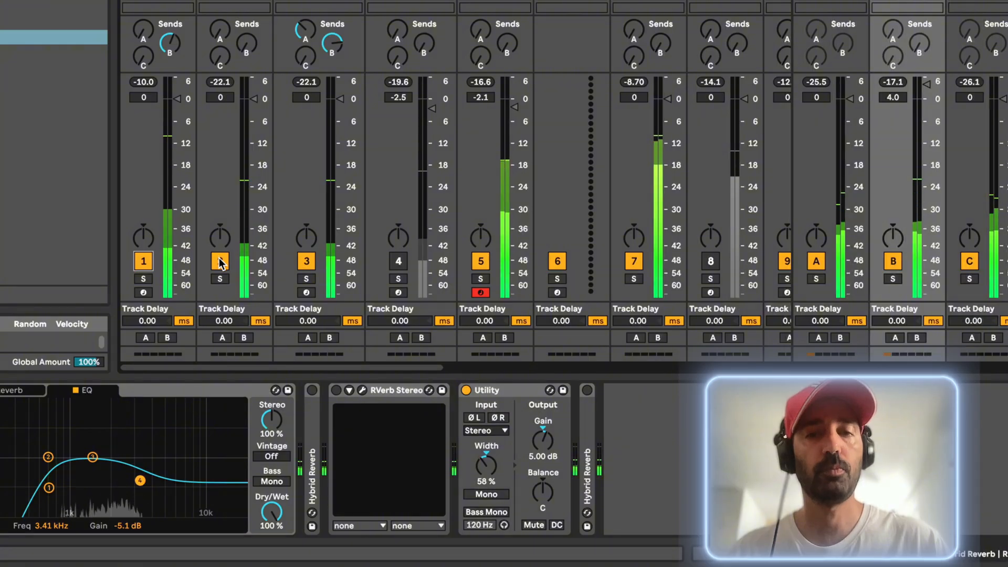
scroll(199, 262, right, 10)
scroll(220, 263, left, 10)
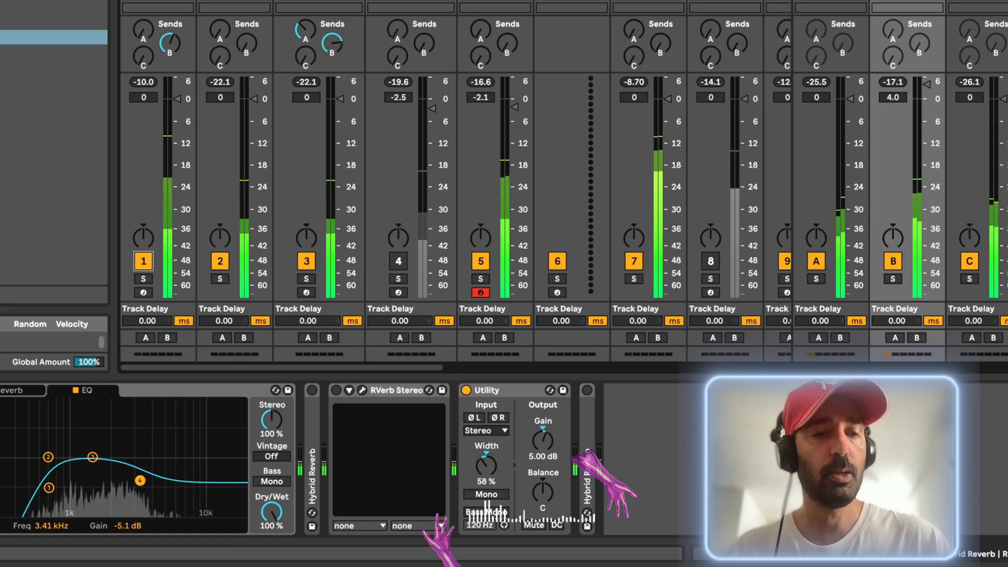
click(1, 390)
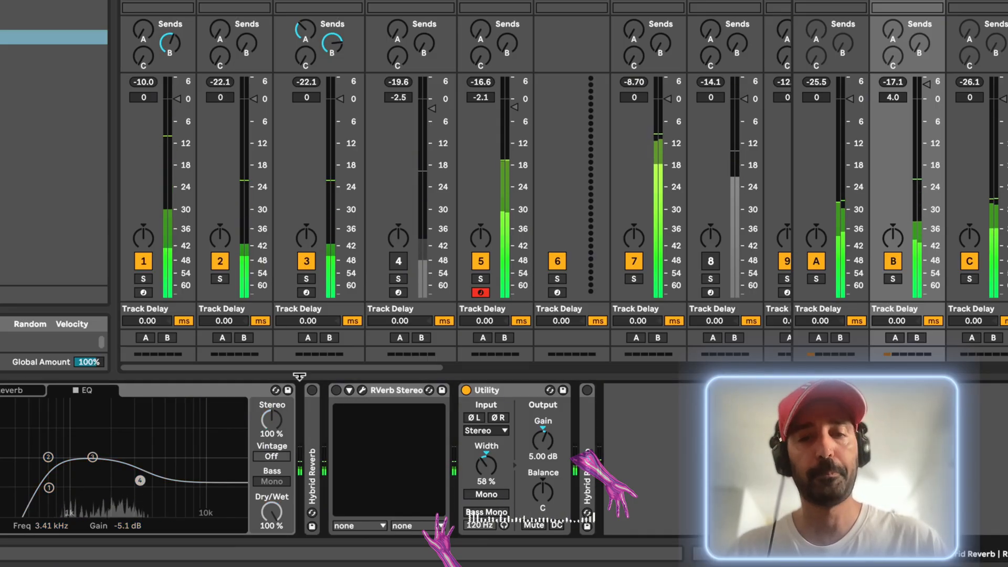
click(336, 390)
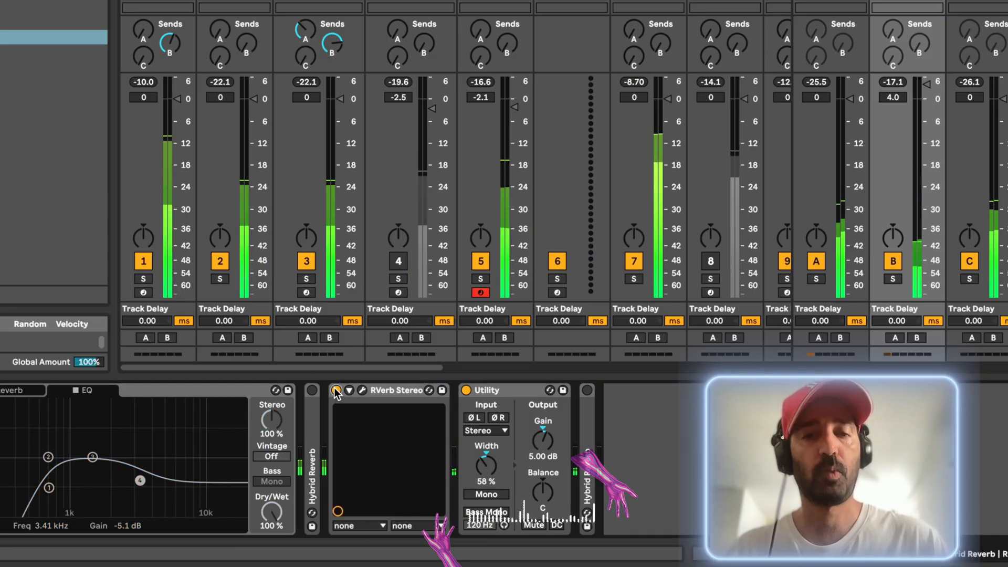